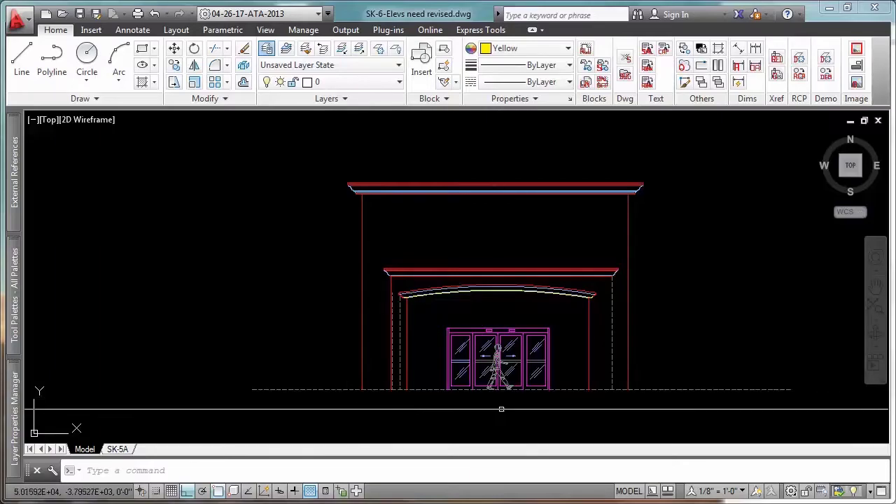
# Pan and zoom across the long storefront elevation, cancelling a stray polyline along the way.
pyautogui.scroll(5, 503, 406)
pyautogui.scroll(2, 499, 273)
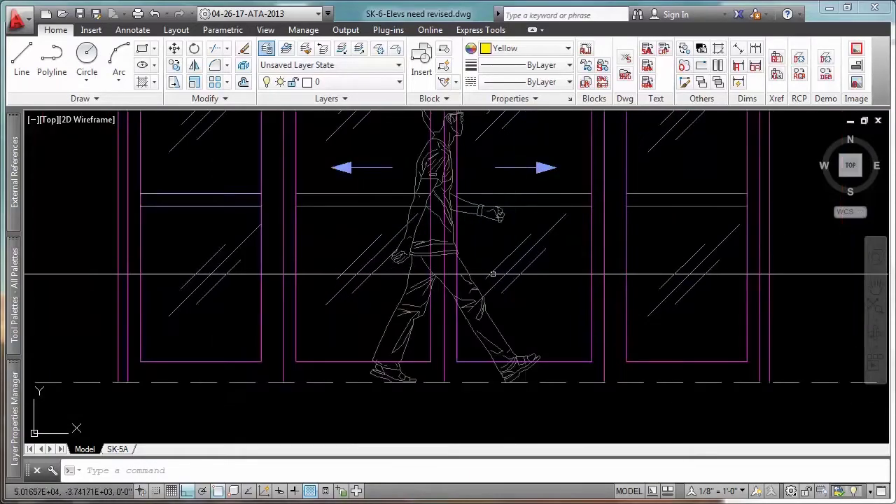
pyautogui.moveTo(499, 276); pyautogui.dragTo(499, 334, button='middle')
pyautogui.scroll(4, 460, 295)
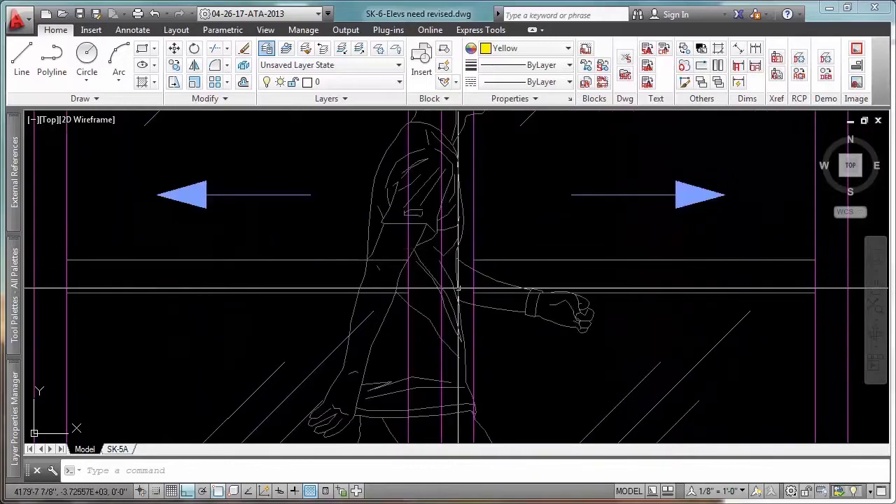
pyautogui.scroll(-2, 460, 296)
pyautogui.scroll(-2, 483, 336)
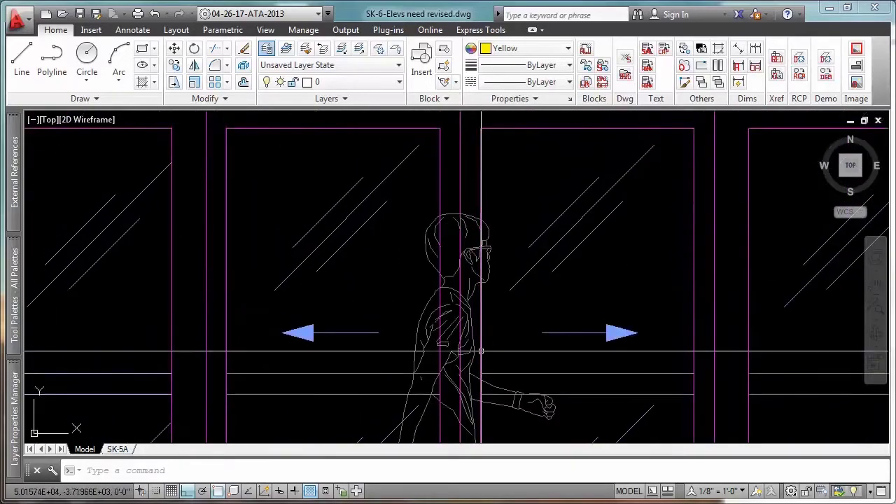
pyautogui.scroll(2, 480, 286)
pyautogui.scroll(3, 479, 286)
pyautogui.scroll(2, 424, 296)
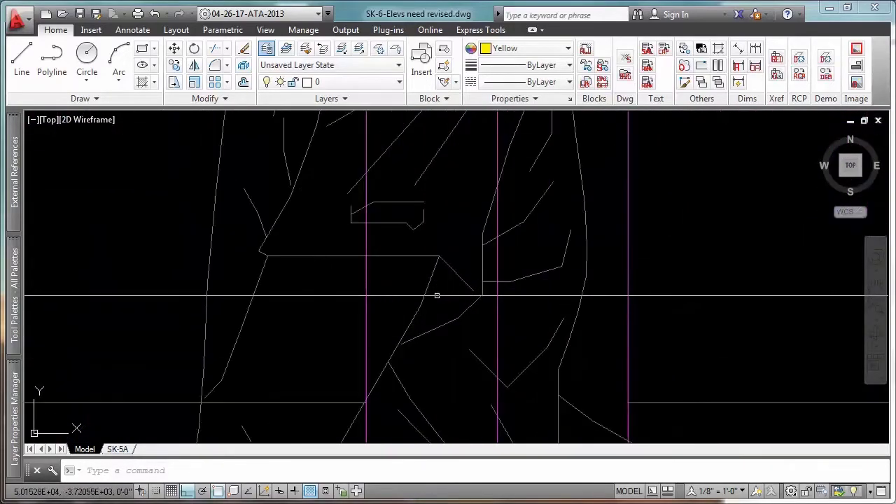
pyautogui.scroll(-3, 436, 296)
pyautogui.scroll(-4, 495, 296)
pyautogui.scroll(1, 502, 287)
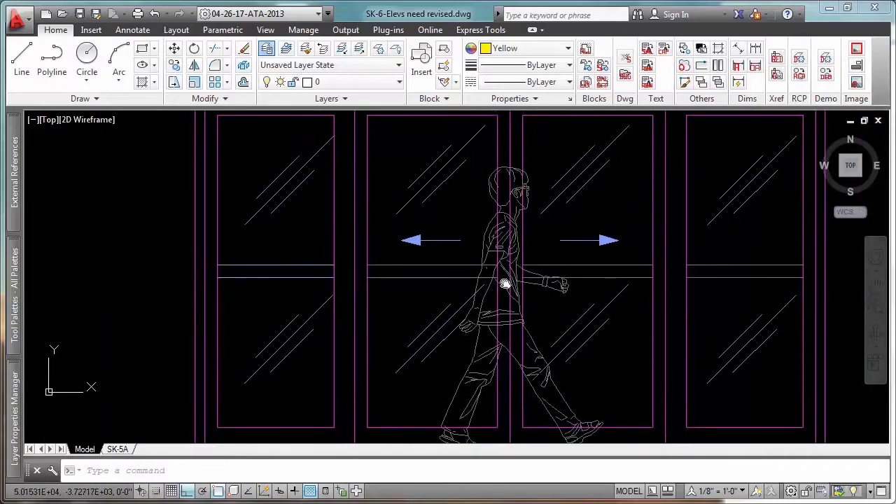
pyautogui.scroll(-3, 505, 283)
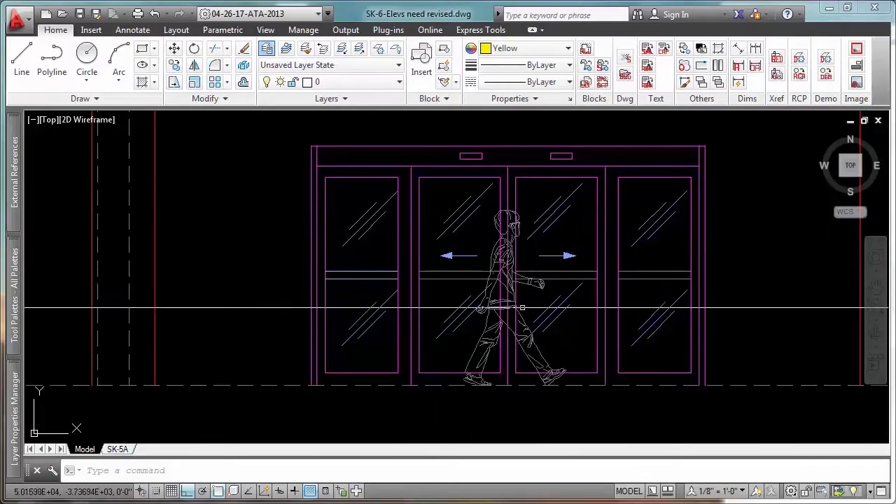
pyautogui.scroll(4, 510, 256)
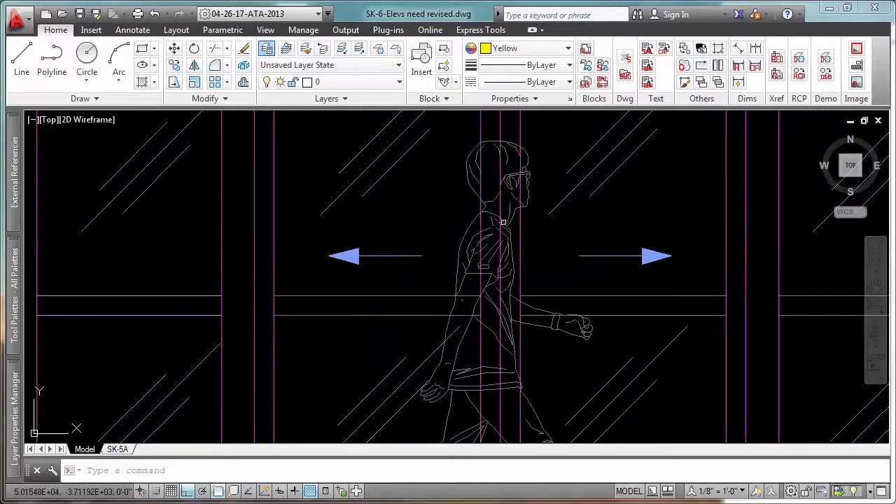
pyautogui.scroll(2, 503, 223)
pyautogui.scroll(3, 503, 233)
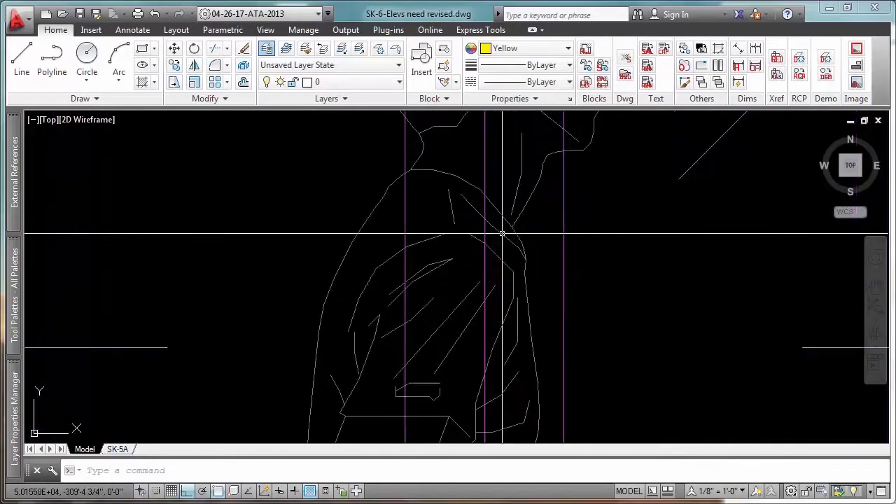
pyautogui.scroll(-3, 489, 249)
pyautogui.scroll(-2, 488, 258)
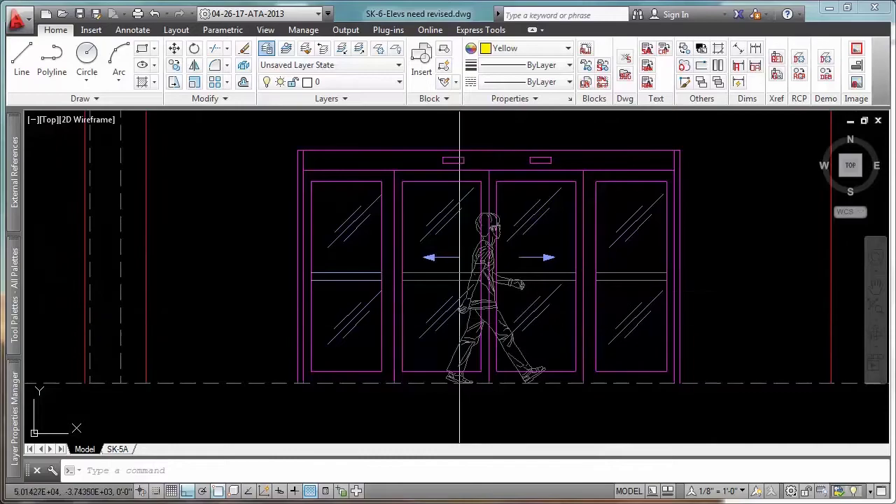
pyautogui.scroll(-4, 455, 352)
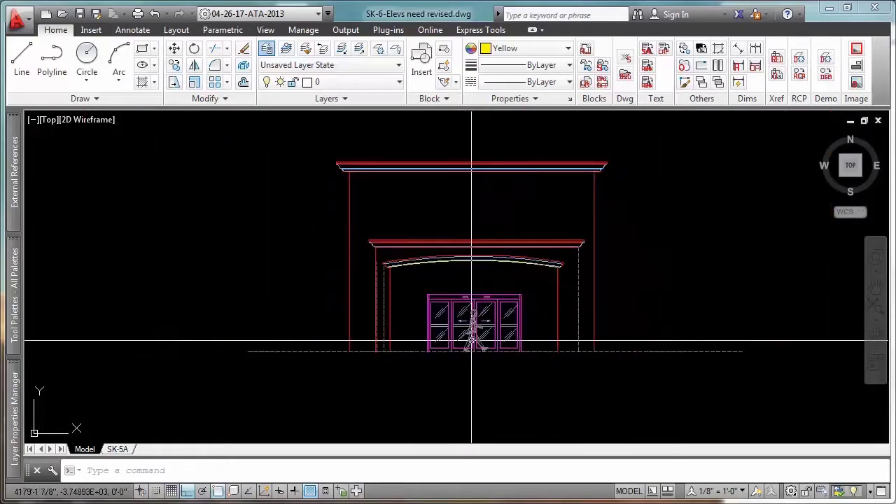
pyautogui.scroll(-1, 336, 356)
pyautogui.moveTo(336, 356)
pyautogui.mouseDown(button='middle')
pyautogui.moveTo(459, 366)
pyautogui.moveTo(410, 405)
pyautogui.mouseUp(button='middle')
pyautogui.scroll(2, 476, 369)
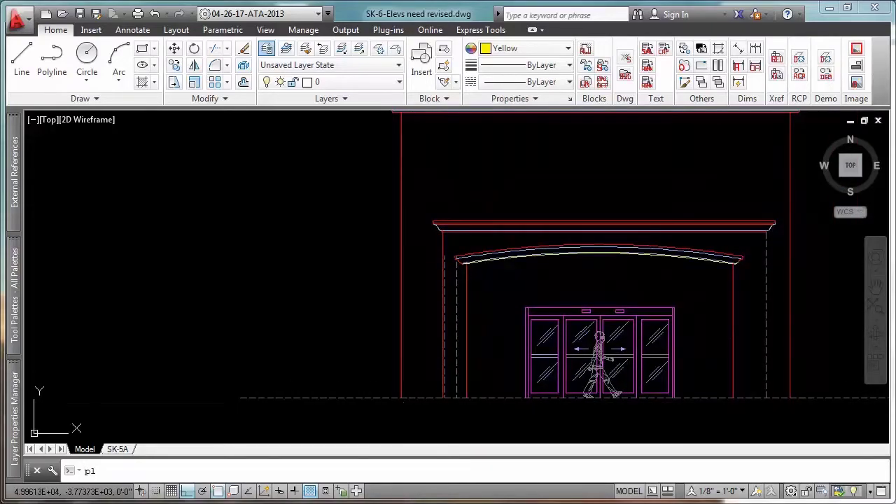
pyautogui.press('Return')
pyautogui.scroll(-3, 410, 391)
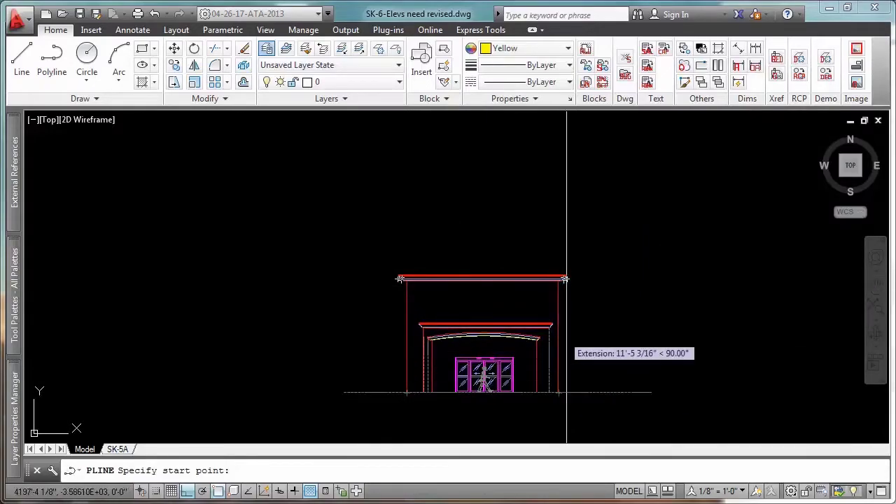
pyautogui.press('Escape')
pyautogui.moveTo(362, 342); pyautogui.dragTo(589, 344, button='middle')
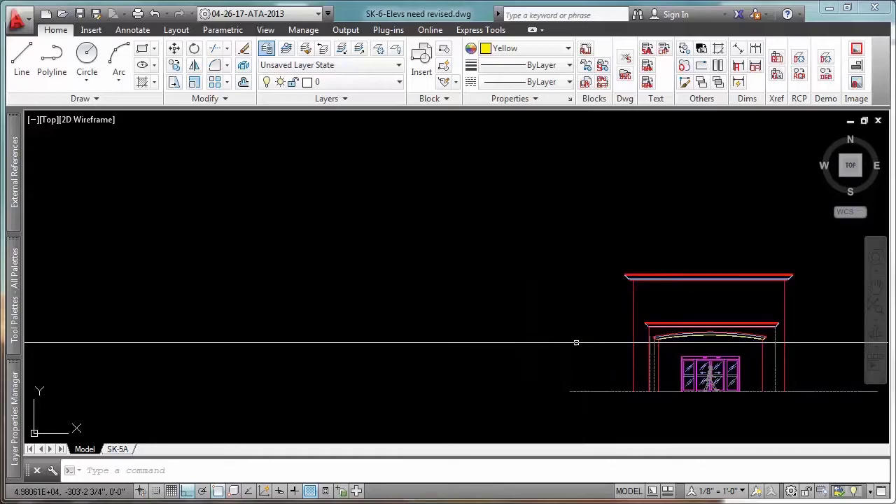
pyautogui.scroll(-3, 518, 346)
pyautogui.scroll(2, 518, 346)
pyautogui.moveTo(475, 350); pyautogui.dragTo(524, 354, button='middle')
pyautogui.scroll(1, 396, 309)
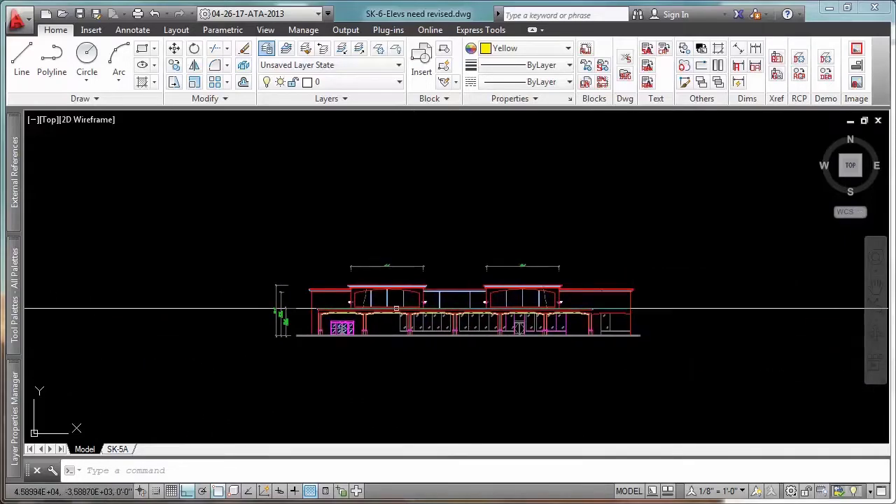
pyautogui.scroll(4, 397, 308)
pyautogui.moveTo(497, 324); pyautogui.dragTo(399, 328, button='middle')
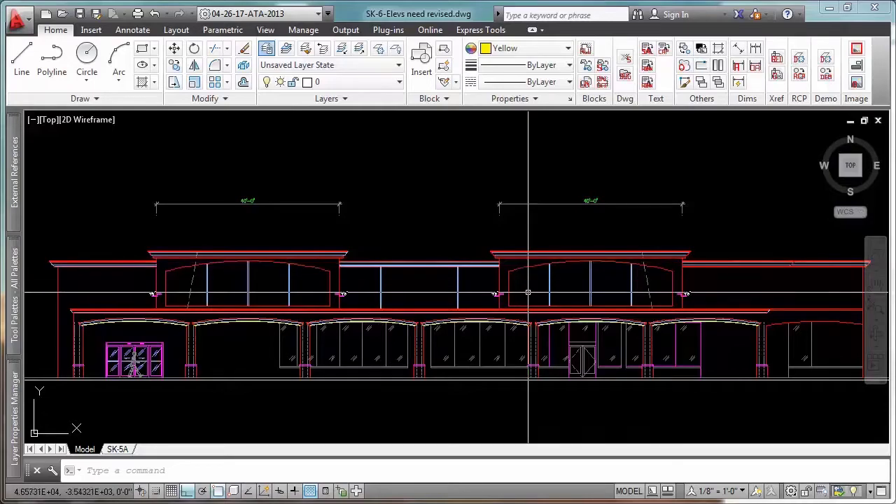
pyautogui.scroll(-3, 529, 293)
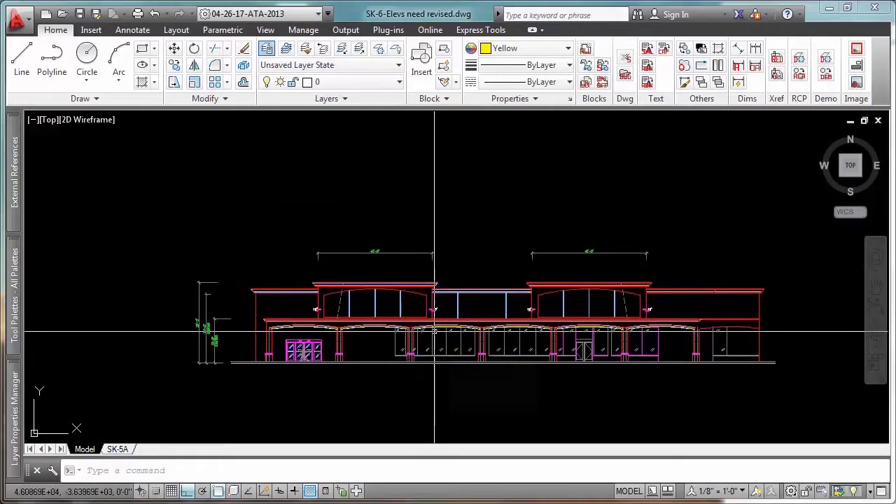
# Draw a rectangle from below the facade's lower left to beyond its upper right.
pyautogui.write('b')
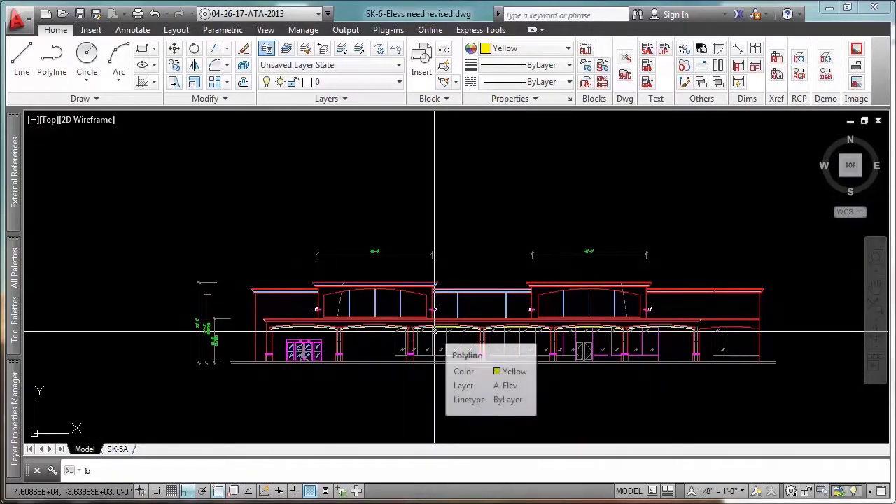
pyautogui.press('BackSpace')
pyautogui.press('Return')
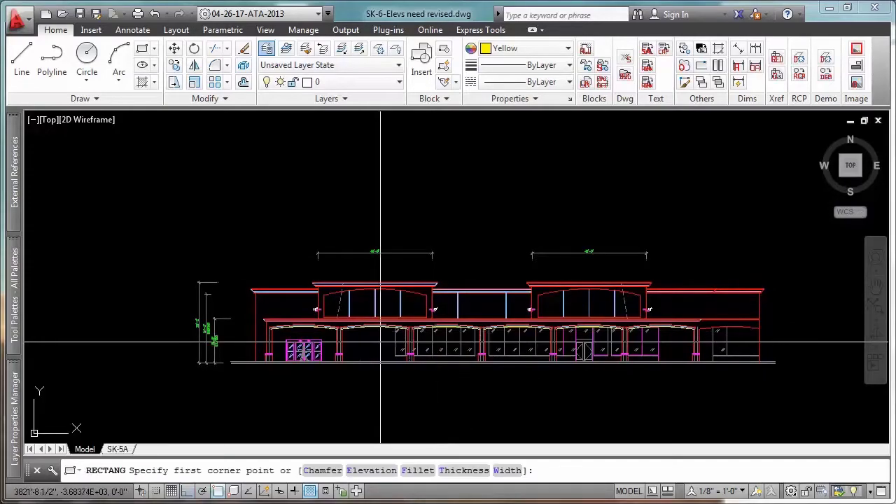
pyautogui.scroll(5, 371, 337)
pyautogui.scroll(4, 224, 371)
pyautogui.click(223, 376)
pyautogui.scroll(-8, 223, 376)
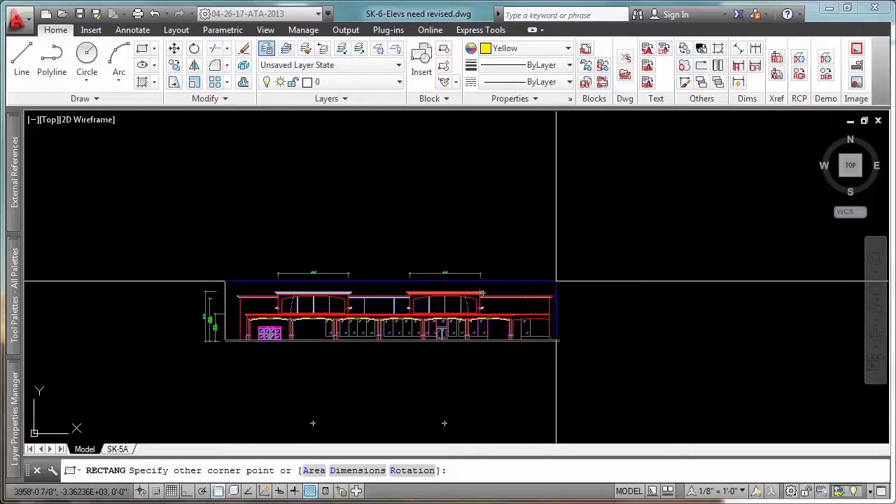
pyautogui.click(556, 281)
pyautogui.scroll(2, 464, 350)
pyautogui.scroll(1, 461, 339)
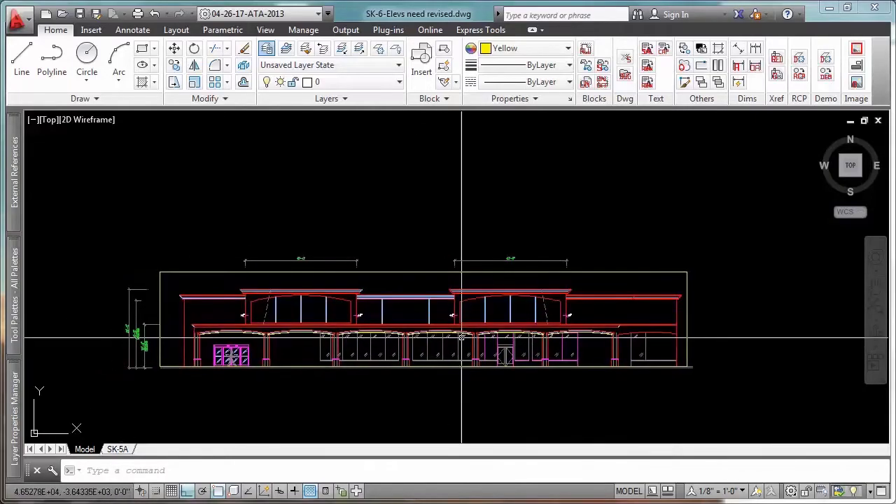
# Pick a point inside the border rectangle to generate the elevation's boundary polyline.
pyautogui.write('bo')
pyautogui.press('Return')
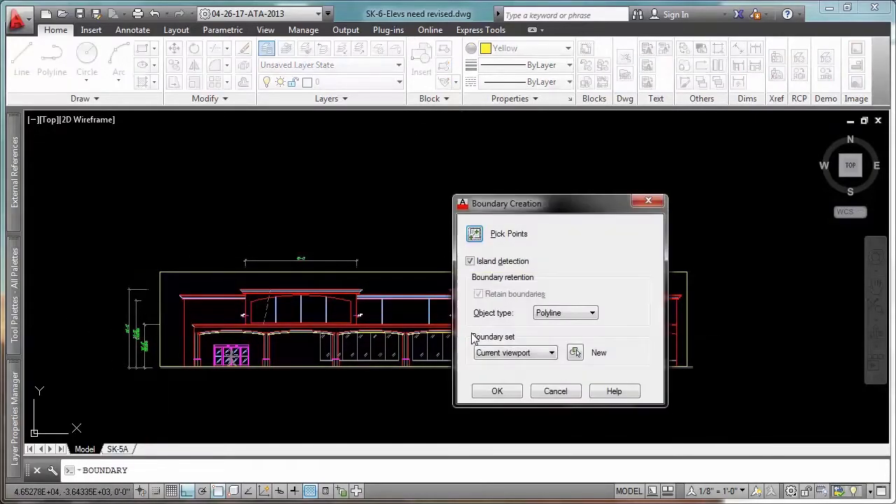
pyautogui.click(475, 236)
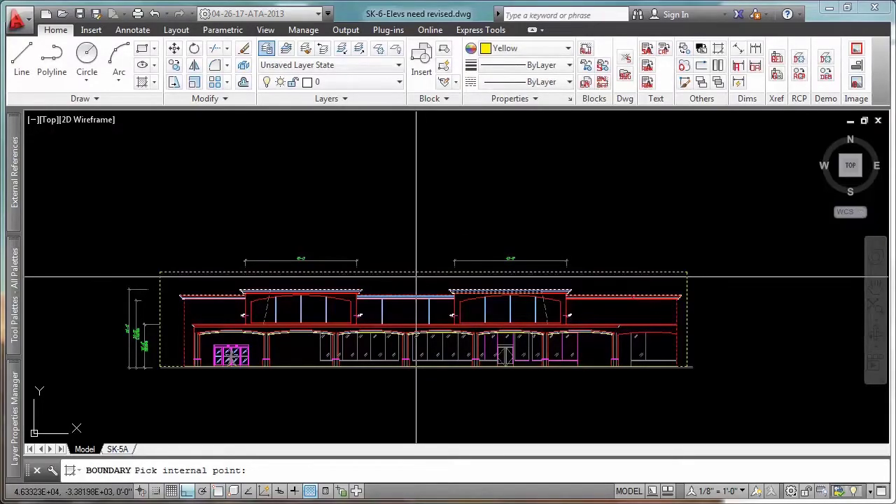
pyautogui.press('Return')
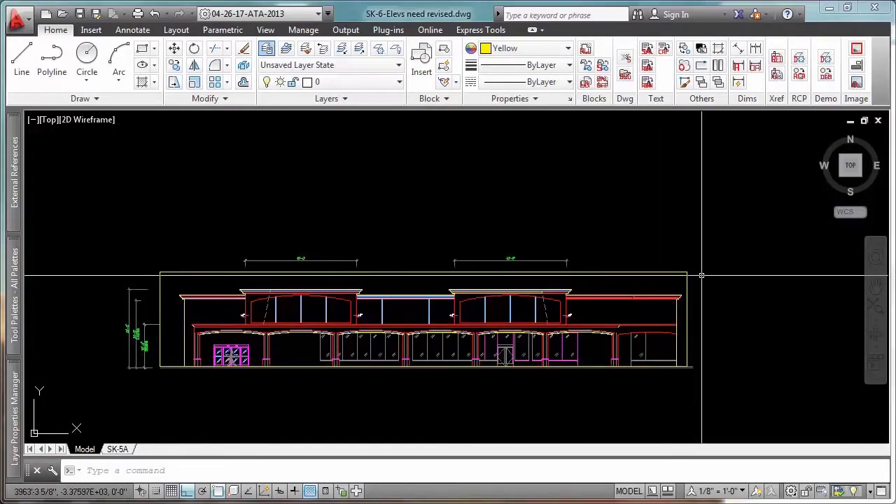
# Start TRIM with a selection window, then cancel it without trimming anything.
pyautogui.write('tr')
pyautogui.press('Return')
pyautogui.press('Return')
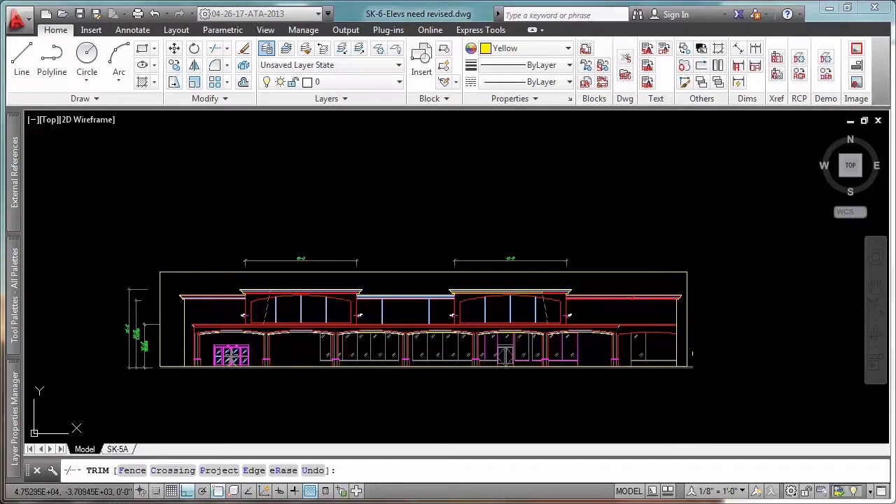
pyautogui.scroll(5, 692, 356)
pyautogui.click(649, 381)
pyautogui.scroll(-5, 706, 347)
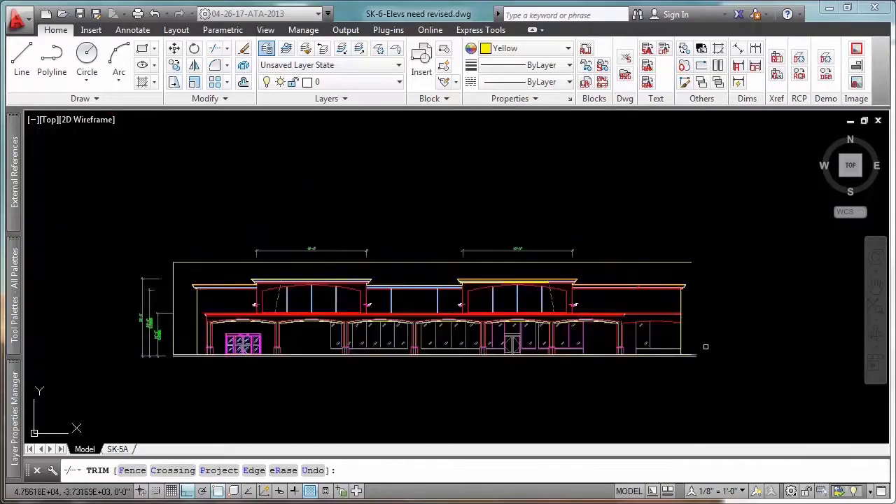
pyautogui.scroll(4, 225, 348)
pyautogui.scroll(2, 208, 344)
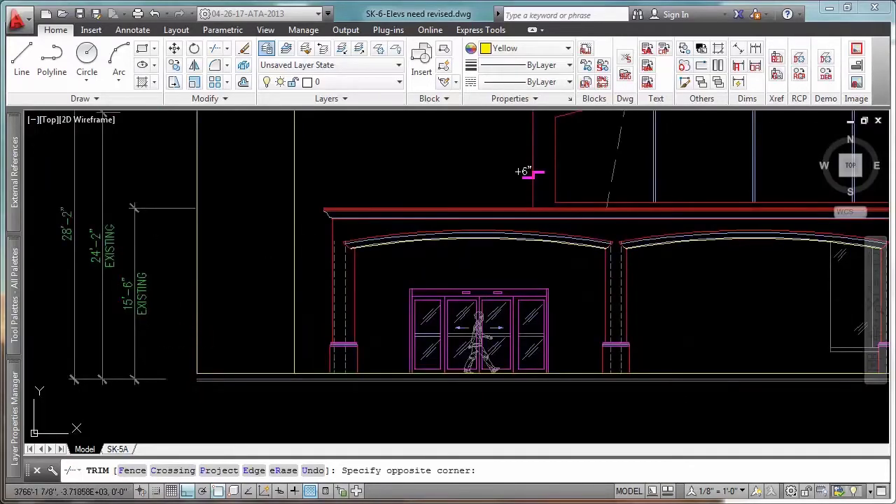
pyautogui.scroll(-4, 232, 291)
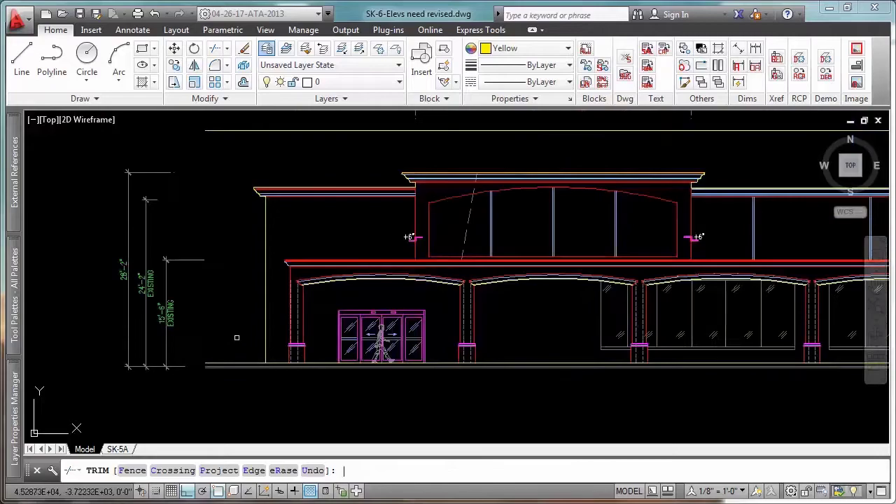
pyautogui.press('Escape')
# Select the top line and most of the elevation, clear it, and zoom onto the doors.
pyautogui.click(255, 195)
pyautogui.click(232, 162)
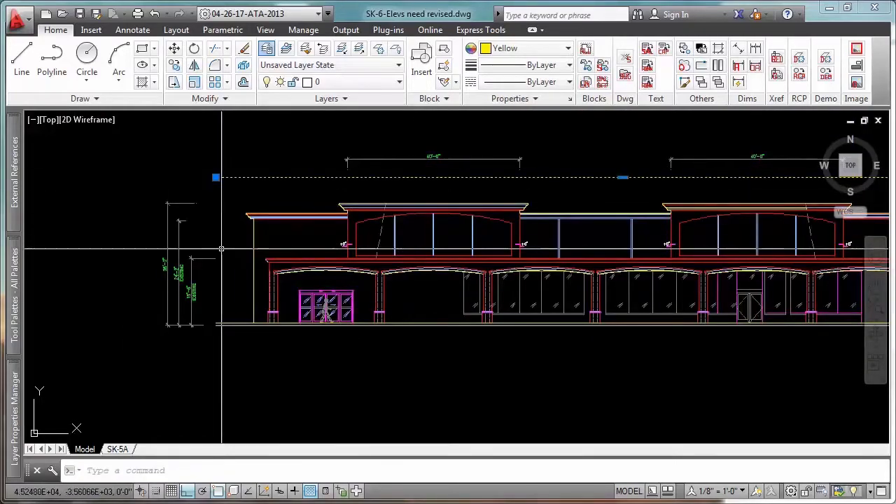
pyautogui.scroll(-2, 224, 247)
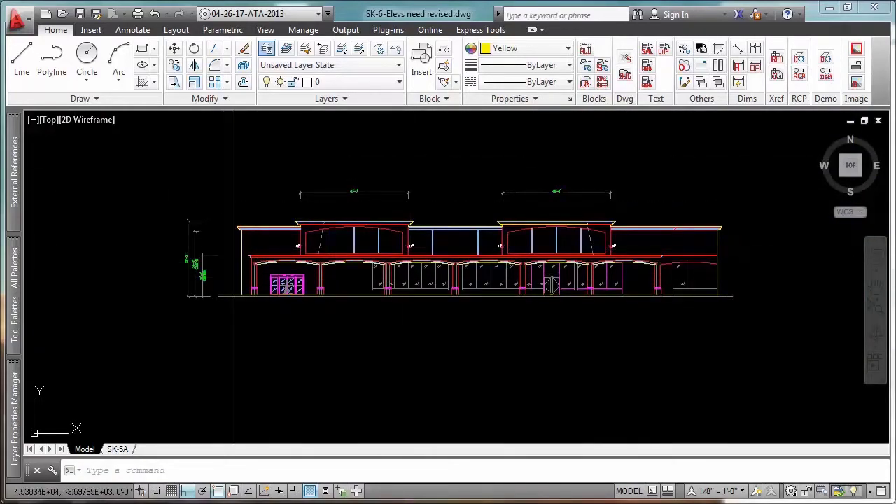
pyautogui.click(233, 256)
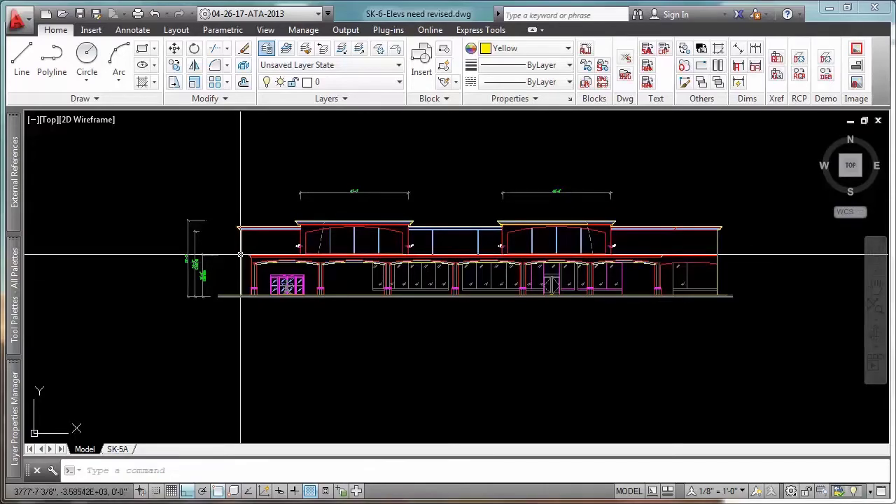
pyautogui.click(606, 304)
pyautogui.press('Escape')
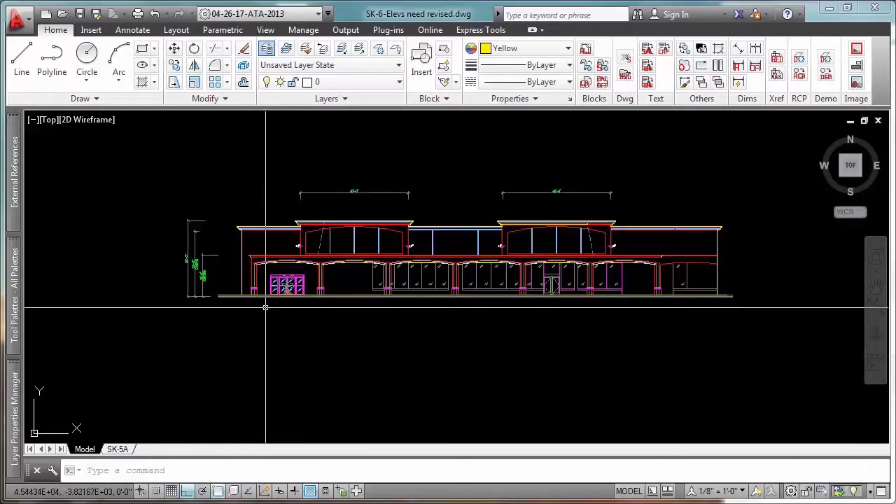
pyautogui.scroll(5, 267, 303)
pyautogui.scroll(3, 310, 259)
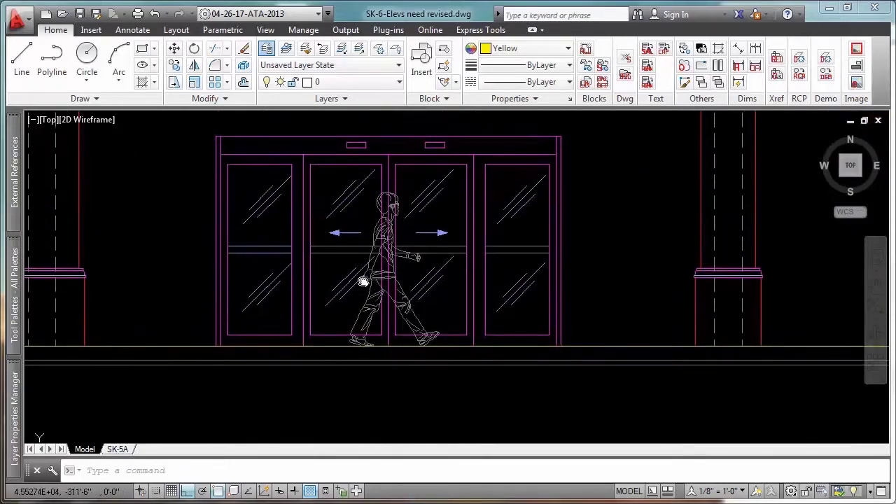
# Move the walking figure from the doors into the wall space on their right, then reselect it.
pyautogui.scroll(2, 371, 281)
pyautogui.click(378, 266)
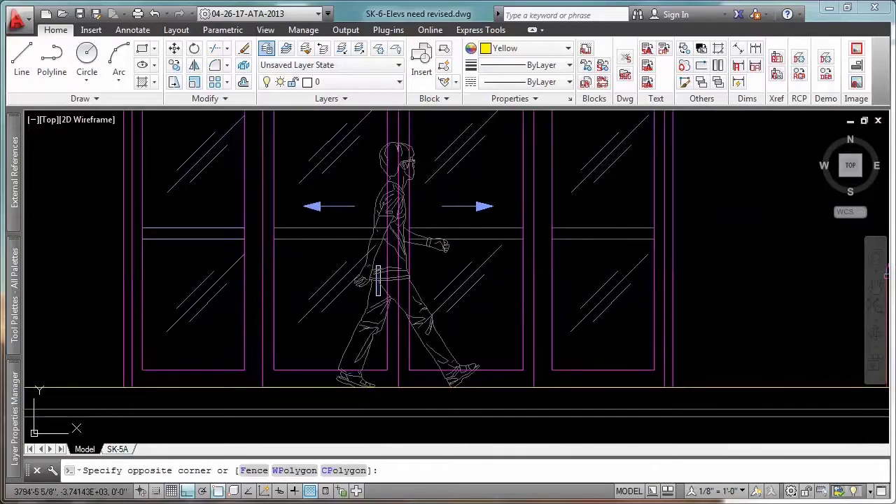
pyautogui.click(367, 287)
pyautogui.scroll(-4, 372, 284)
pyautogui.write('m')
pyautogui.press('Return')
pyautogui.click(416, 400)
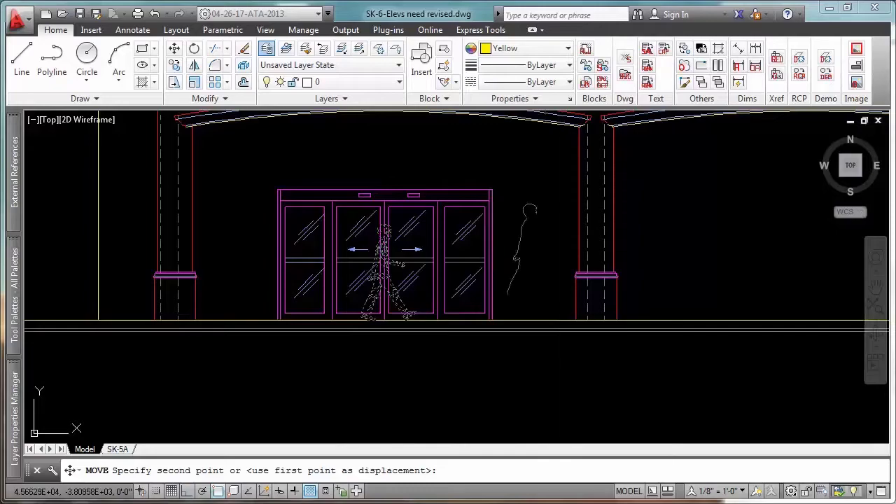
pyautogui.click(567, 365)
pyautogui.scroll(4, 560, 280)
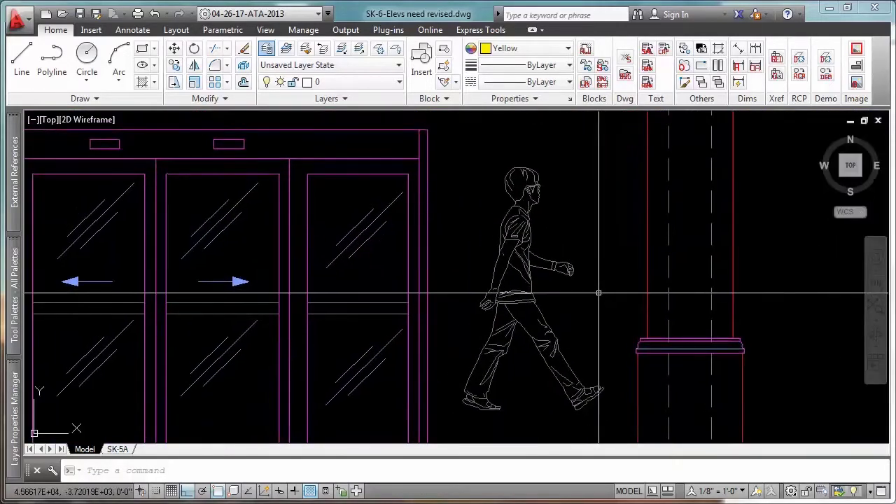
pyautogui.scroll(-3, 560, 287)
pyautogui.click(560, 259)
# Open the walking-figure block with Edit Block In-place and confirm.
pyautogui.rightClick(560, 259)
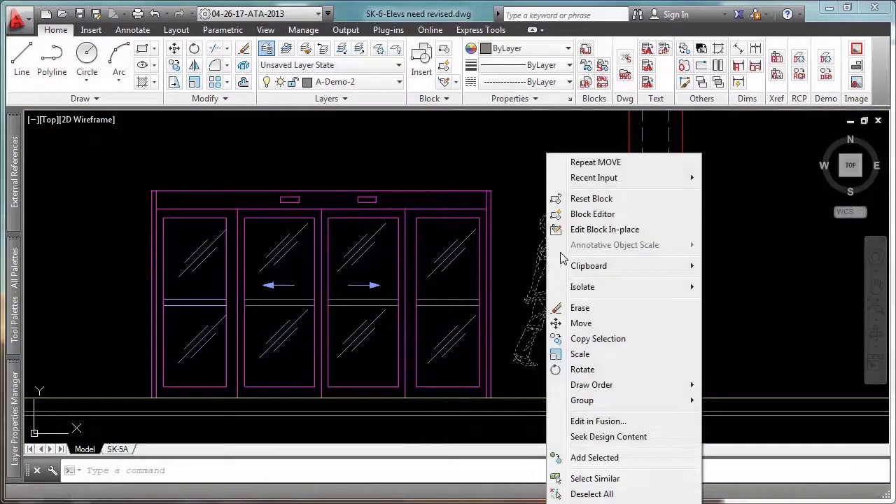
pyautogui.click(593, 231)
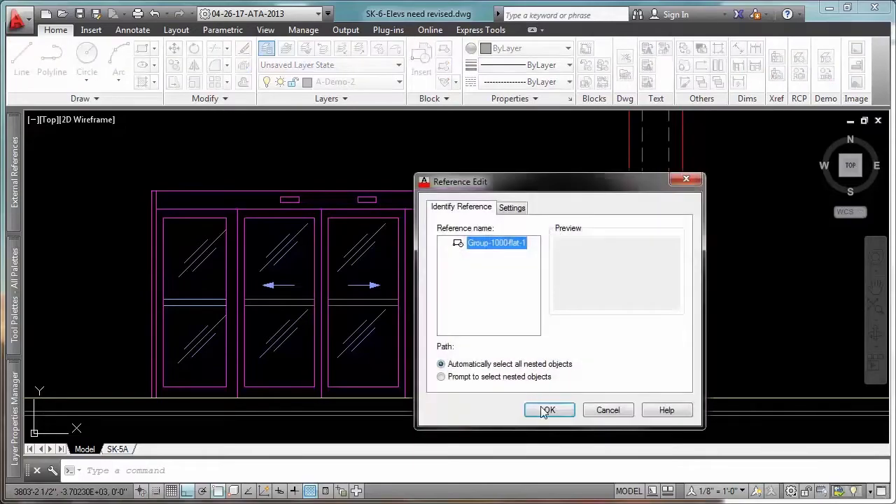
pyautogui.click(546, 412)
pyautogui.write('rec')
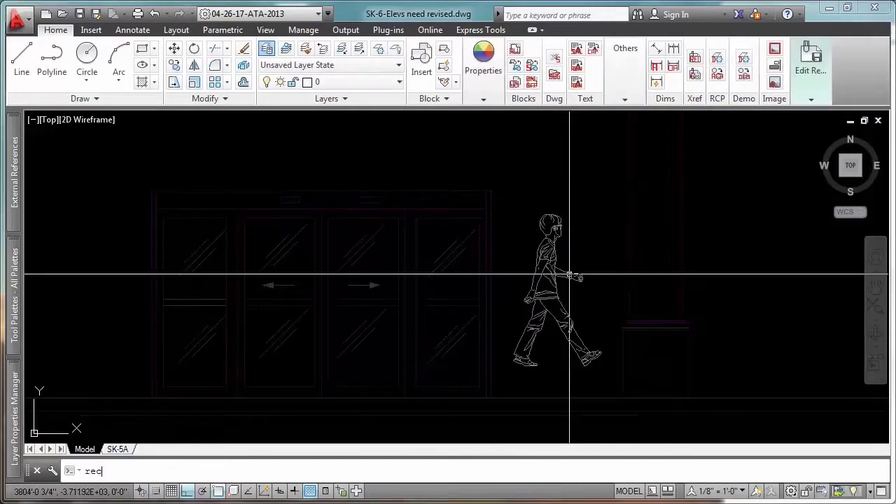
# Draw a rectangle from above the figure's head to below its feet.
pyautogui.press('Return')
pyautogui.click(505, 180)
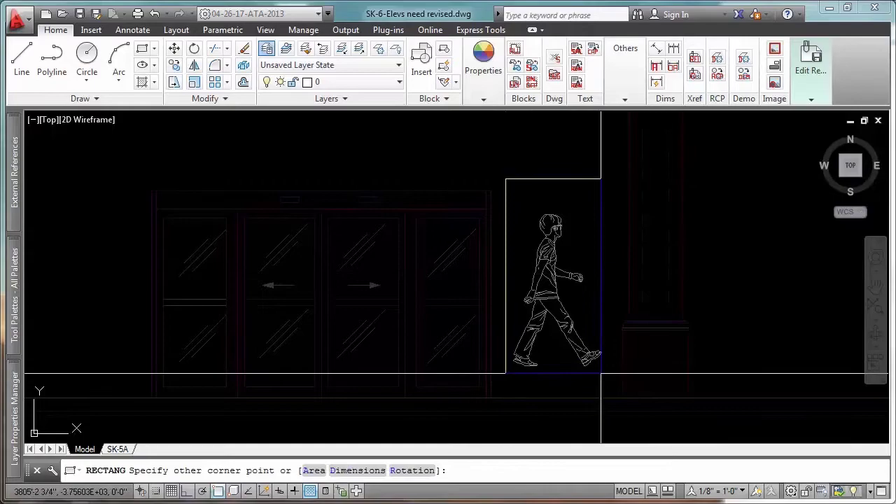
pyautogui.click(611, 377)
# Run BOUNDARY with Pick Points and select the new rectangle around the figure.
pyautogui.write('bo')
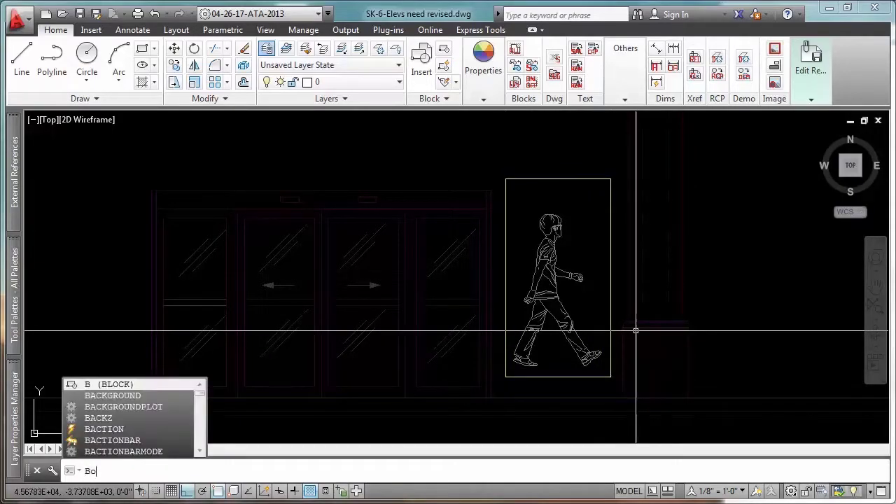
pyautogui.press('Return')
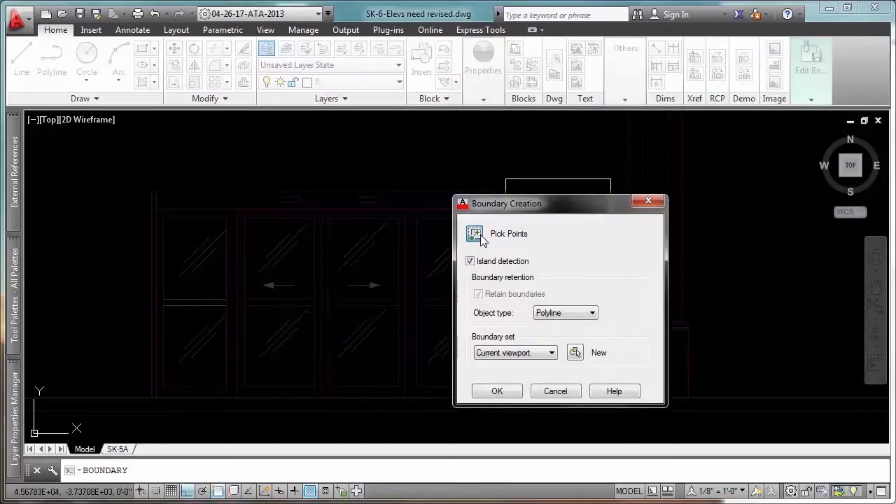
pyautogui.click(475, 233)
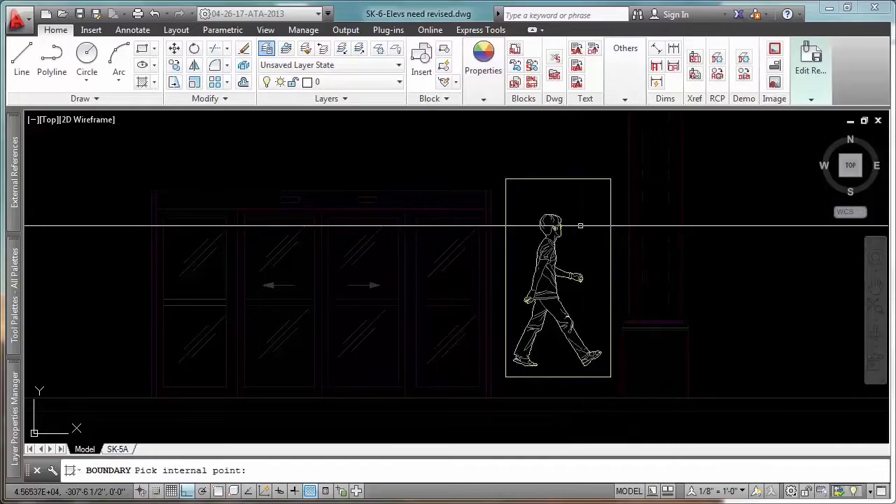
pyautogui.click(585, 202)
pyautogui.click(574, 161)
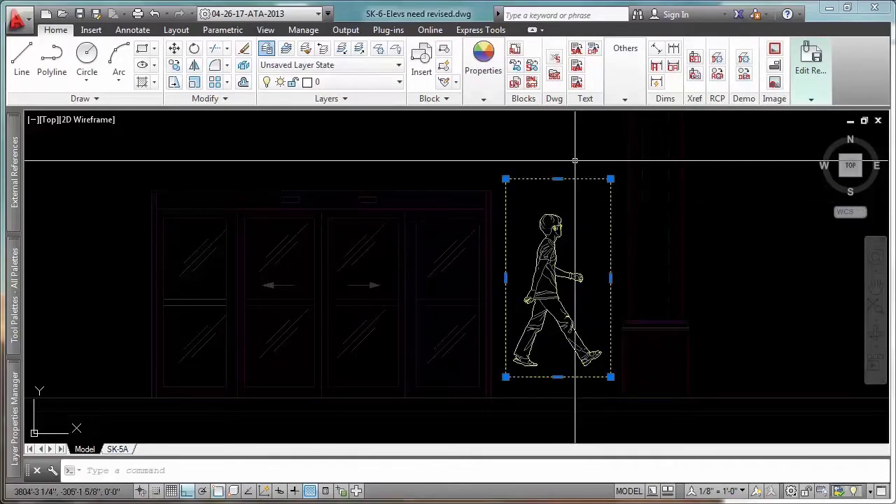
# Zoom to the head and match the ear lines' properties to the figure's outline.
pyautogui.scroll(6, 557, 236)
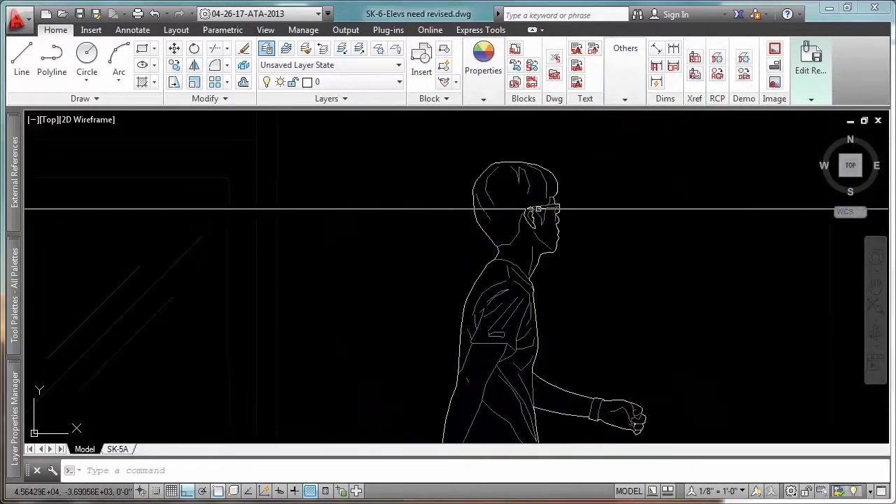
pyautogui.scroll(4, 540, 224)
pyautogui.write('m')
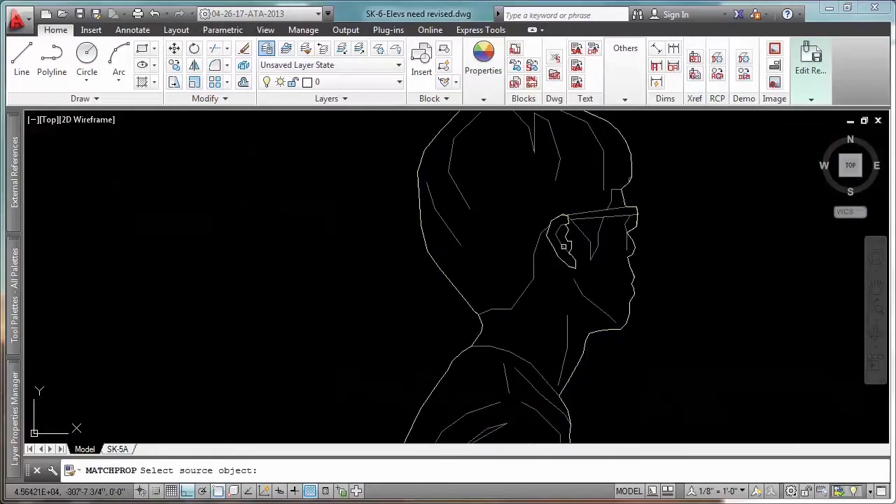
pyautogui.click(590, 278)
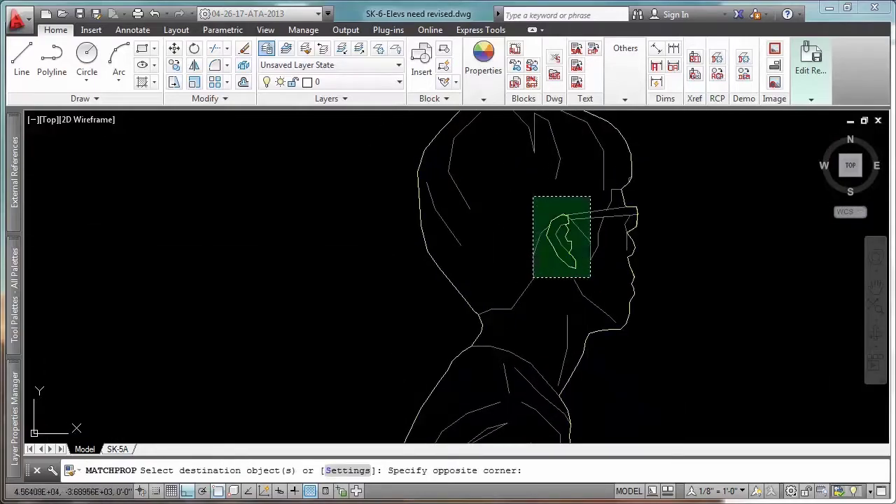
pyautogui.click(534, 197)
pyautogui.press('Return')
# Pan to show the whole walking figure and select it.
pyautogui.scroll(-8, 544, 234)
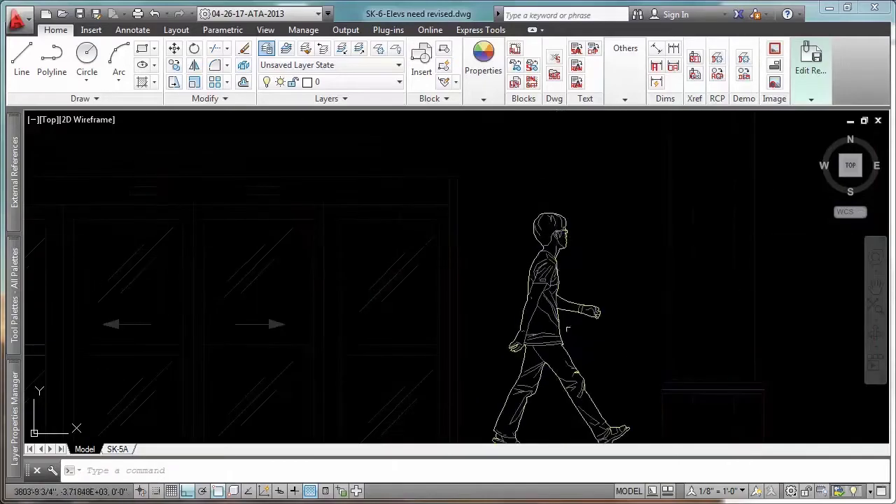
pyautogui.moveTo(568, 330); pyautogui.dragTo(565, 291, button='middle')
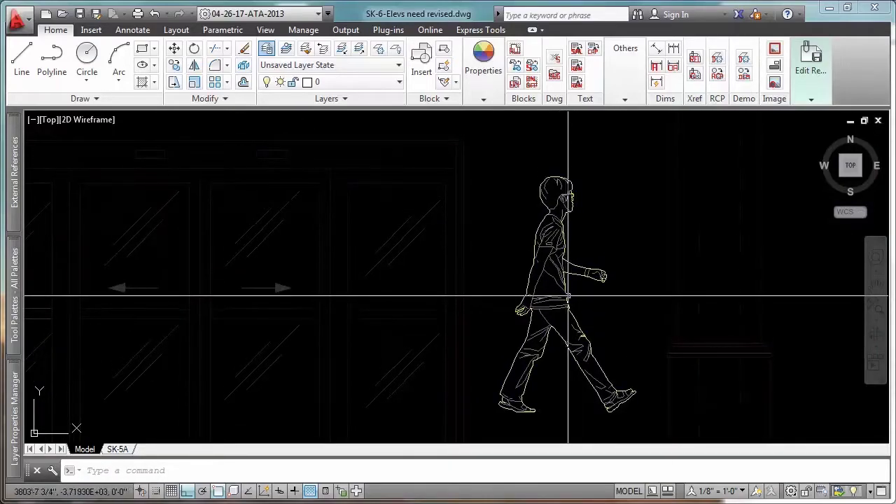
pyautogui.click(567, 302)
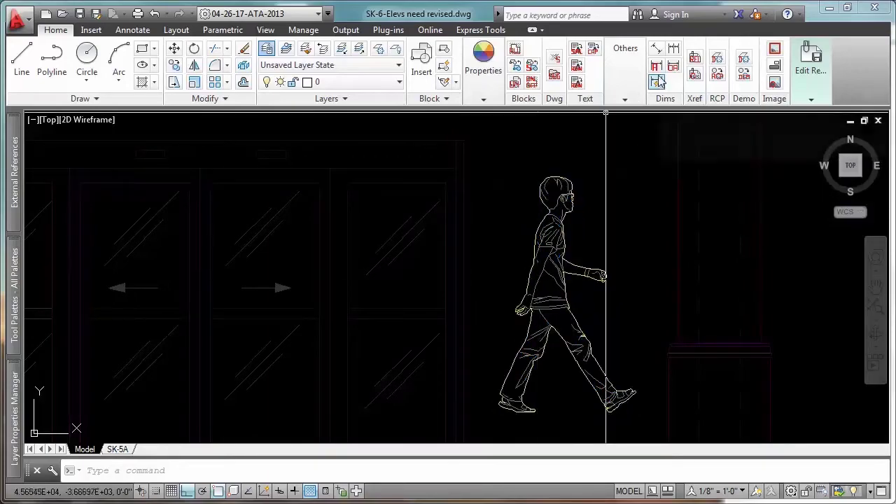
# Create a wipeout from the walking figure, then choose Save Changes for the block edit.
pyautogui.click(517, 50)
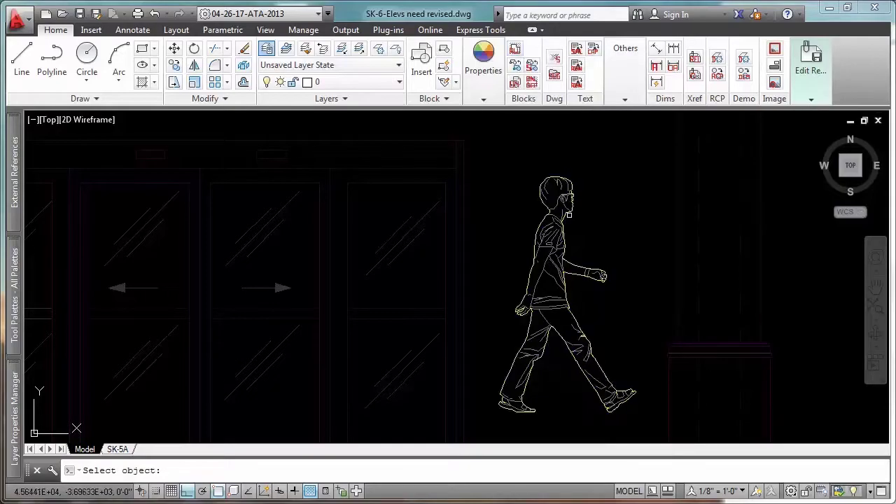
pyautogui.click(570, 215)
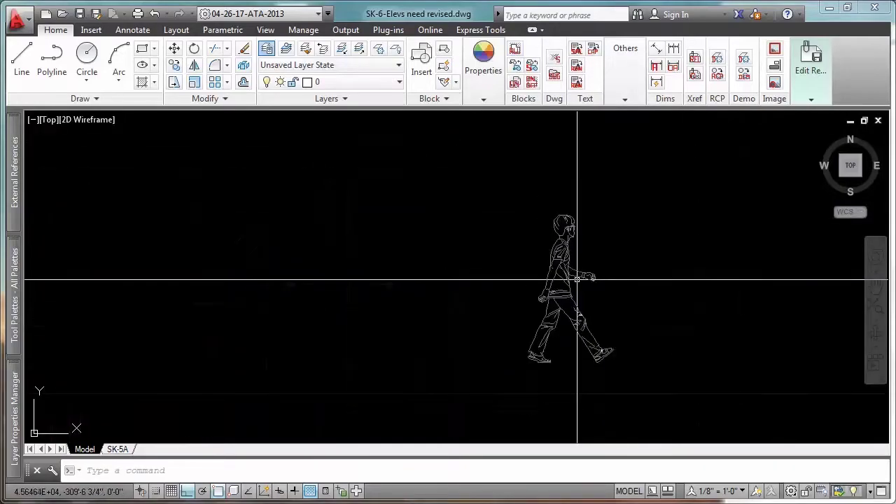
pyautogui.click(811, 99)
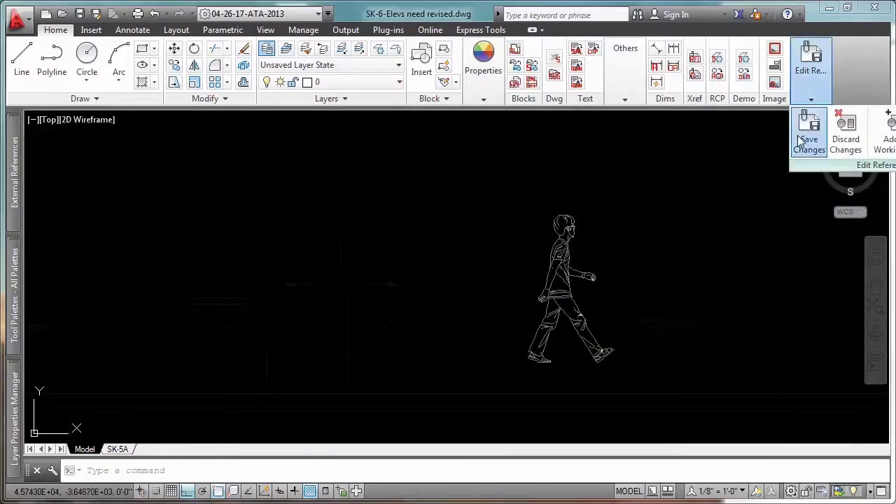
pyautogui.click(799, 139)
# Confirm the reference save and move the figure by its feet in front of the doors.
pyautogui.click(475, 302)
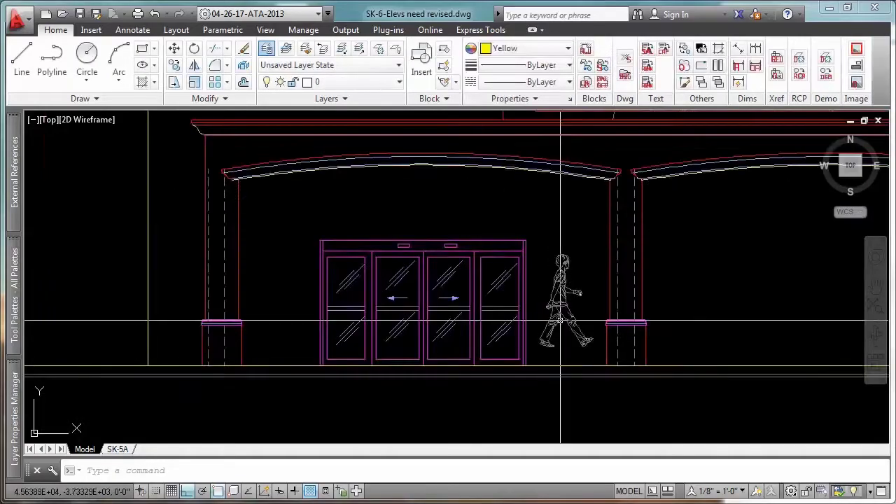
pyautogui.click(554, 340)
pyautogui.write('m')
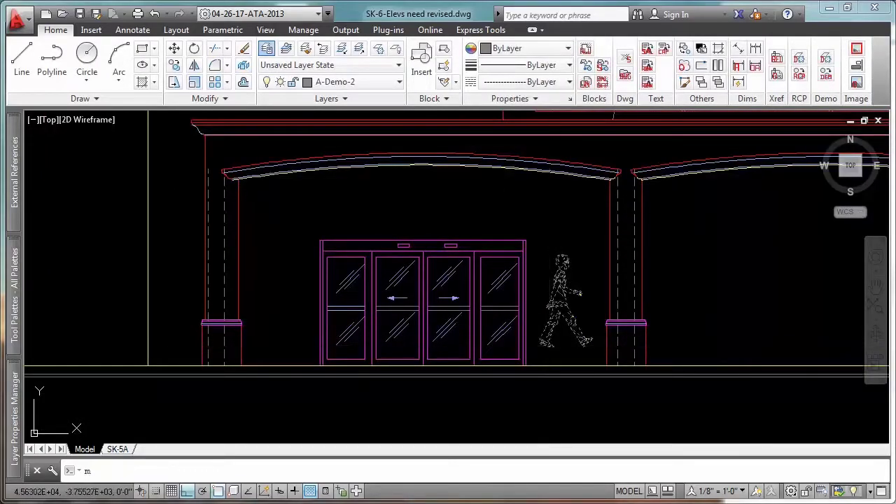
pyautogui.press('Return')
pyautogui.click(537, 357)
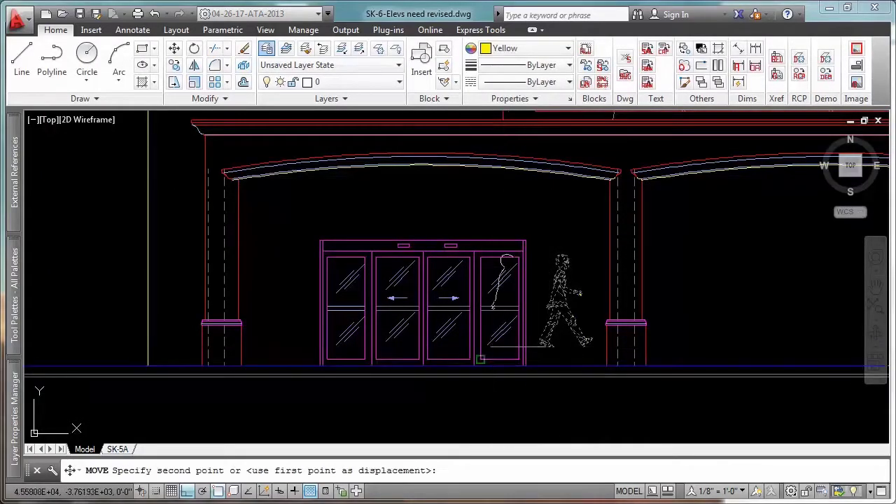
pyautogui.click(414, 374)
# Move the figure a second time to fine-tune its position across the doors.
pyautogui.scroll(1, 413, 350)
pyautogui.scroll(2, 426, 315)
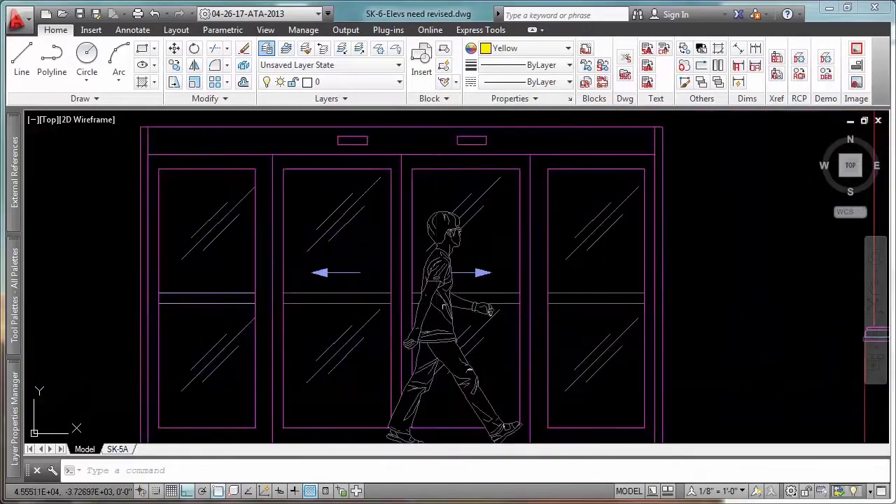
pyautogui.scroll(6, 428, 280)
pyautogui.scroll(-3, 430, 267)
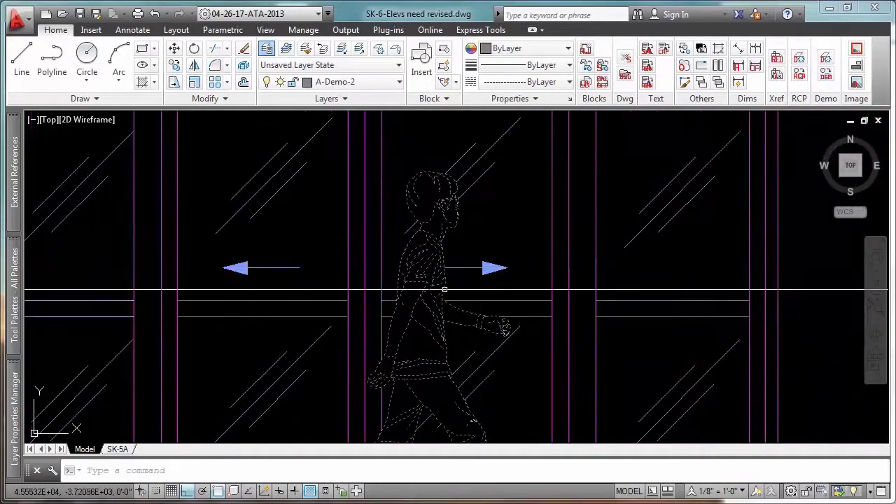
pyautogui.scroll(-3, 431, 267)
pyautogui.write('m')
pyautogui.press('Return')
pyautogui.click(551, 287)
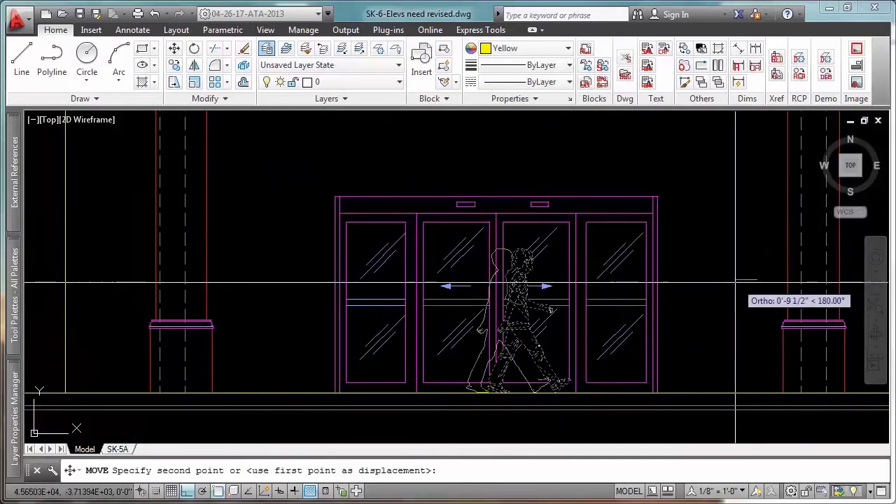
pyautogui.click(637, 309)
pyautogui.scroll(5, 546, 312)
pyautogui.scroll(4, 483, 330)
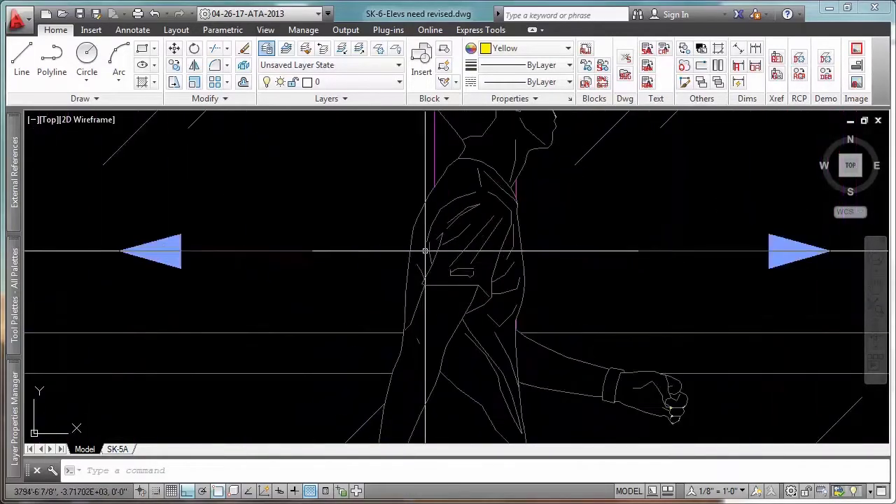
pyautogui.scroll(-2, 471, 339)
pyautogui.scroll(-5, 471, 340)
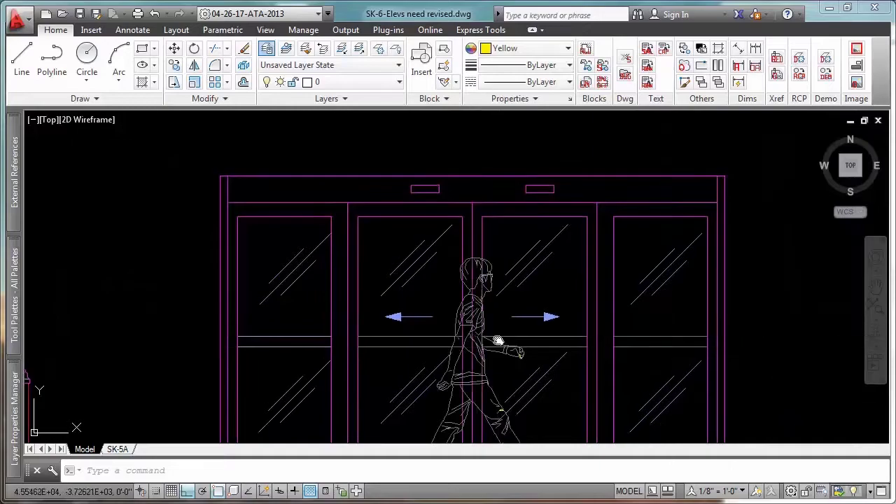
# Pan past the arch and zoom out until the full storefront elevation is centred.
pyautogui.scroll(2, 494, 340)
pyautogui.scroll(-4, 494, 255)
pyautogui.moveTo(493, 256); pyautogui.dragTo(457, 338, button='middle')
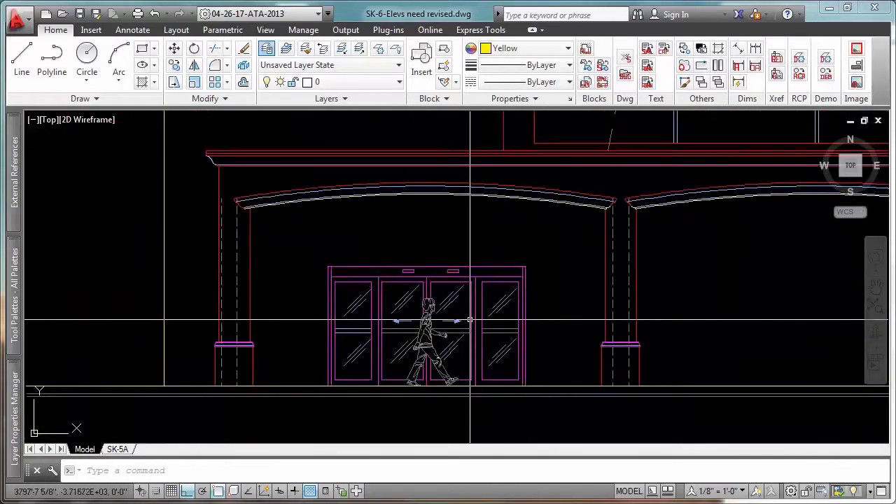
pyautogui.scroll(-1, 470, 320)
pyautogui.scroll(-2, 483, 320)
pyautogui.scroll(-2, 504, 320)
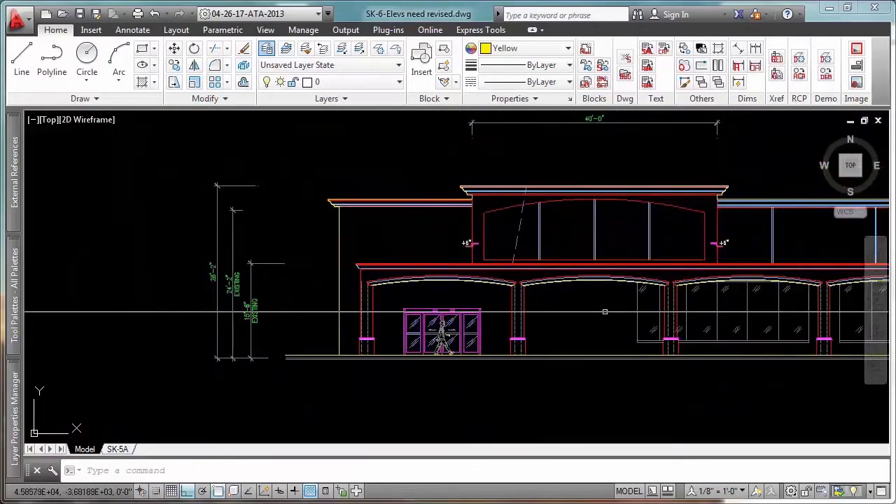
pyautogui.moveTo(605, 311); pyautogui.dragTo(393, 229, button='middle')
pyautogui.scroll(-3, 394, 231)
pyautogui.scroll(-2, 433, 278)
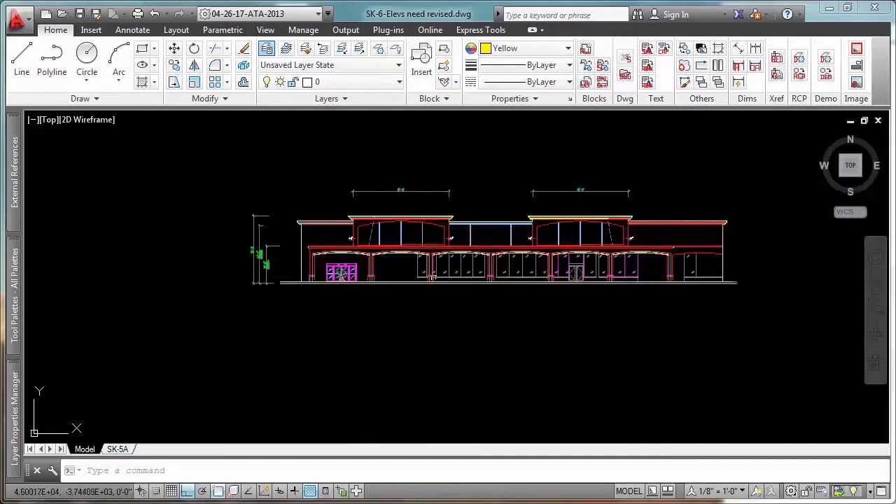
pyautogui.moveTo(433, 278); pyautogui.dragTo(413, 309, button='middle')
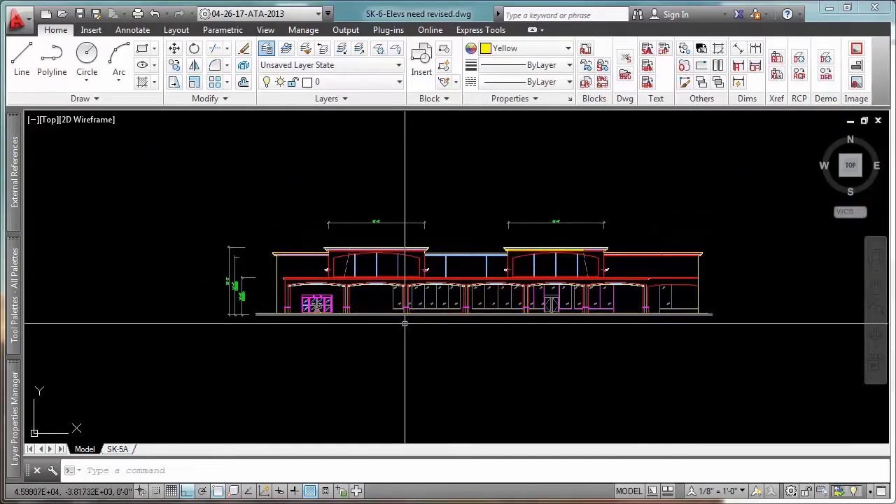